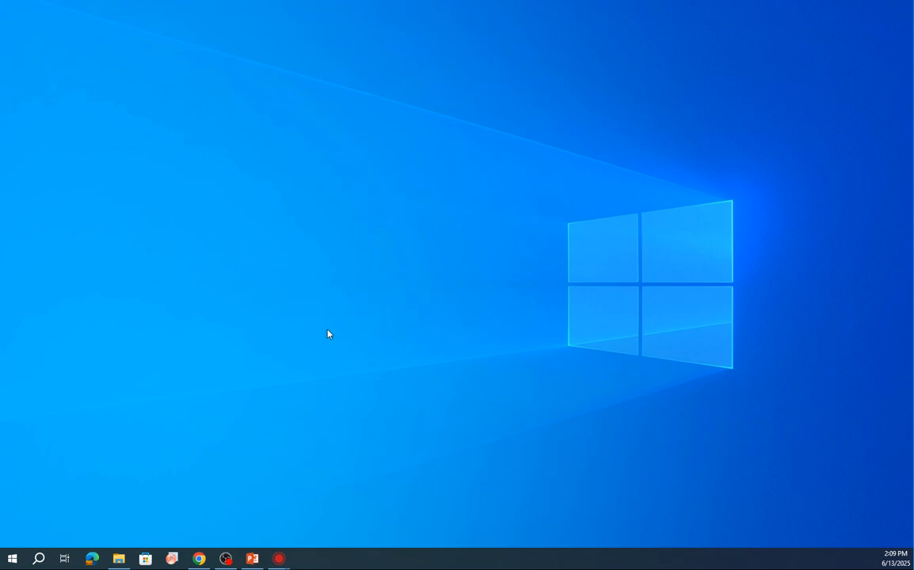
Launch OriginPro and open the text file Data from the Desktop's Data folder, using the ASCII Data file type
click(172, 558)
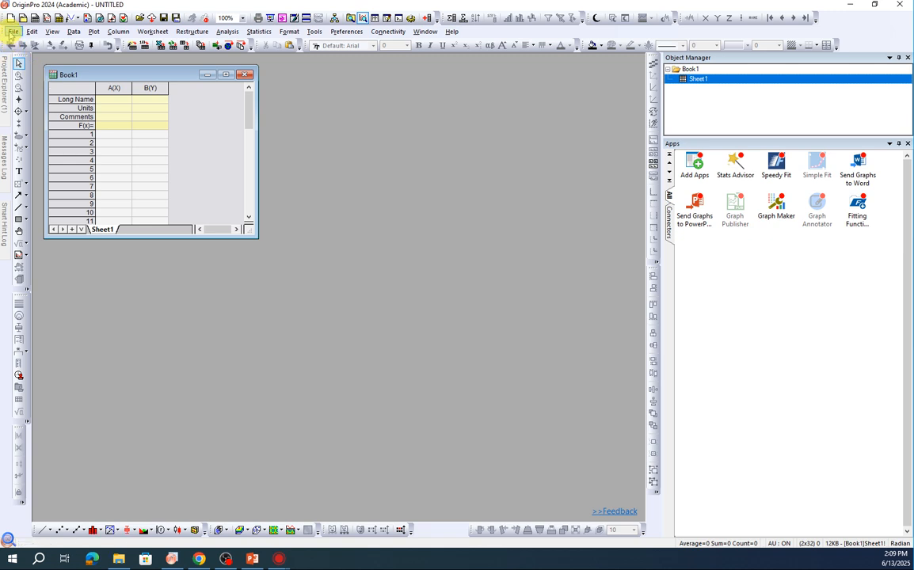
click(13, 32)
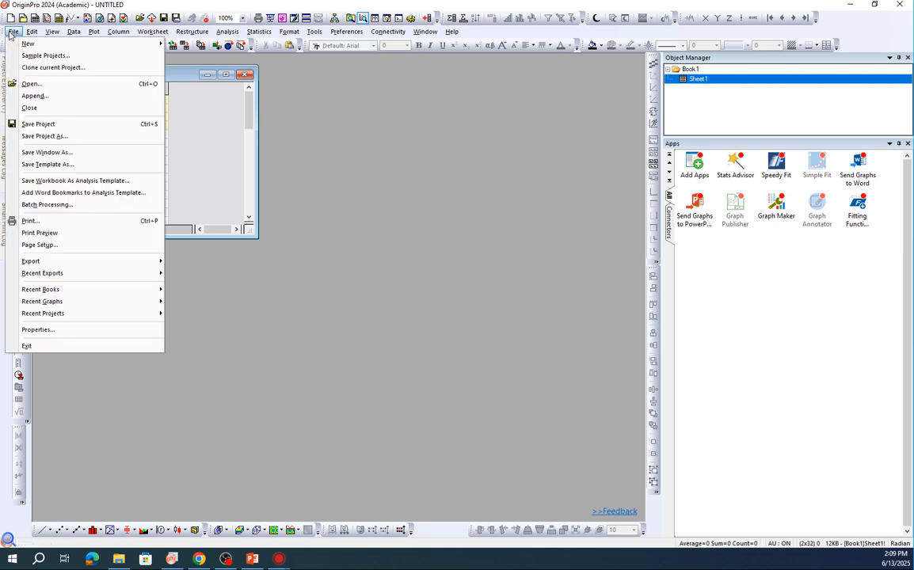
click(33, 83)
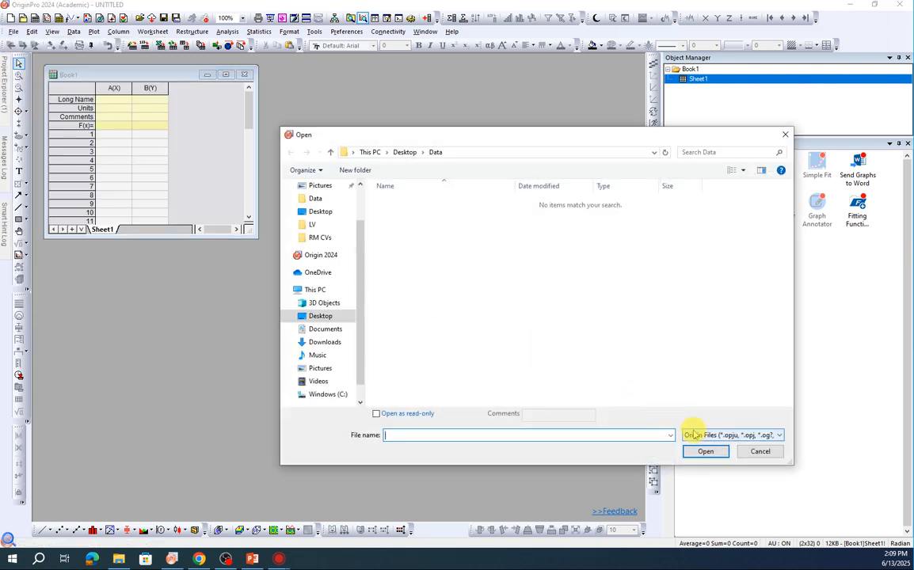
click(695, 435)
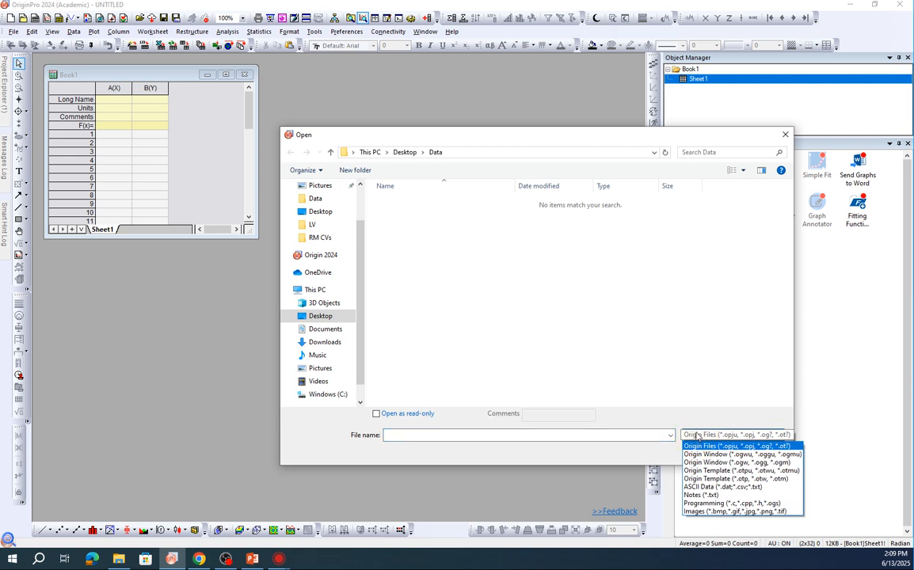
click(724, 486)
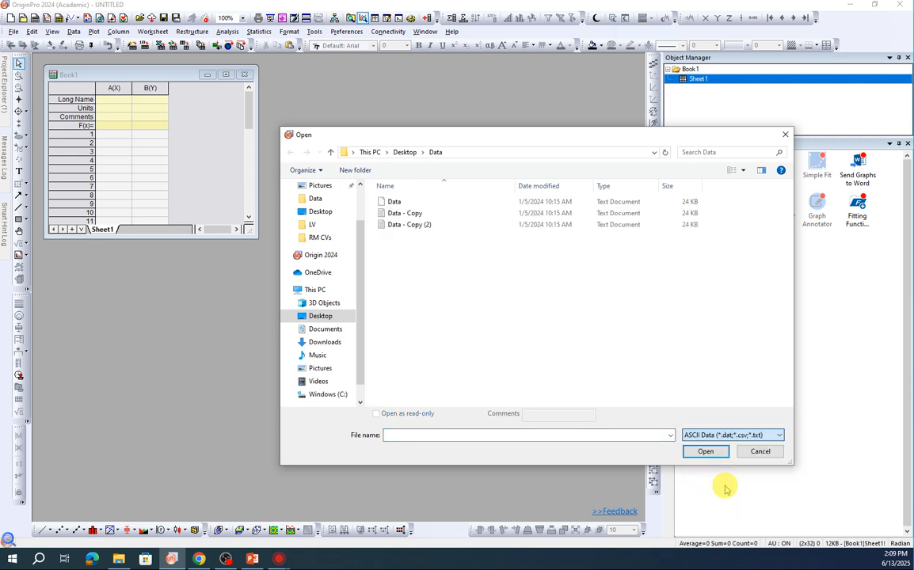
click(395, 225)
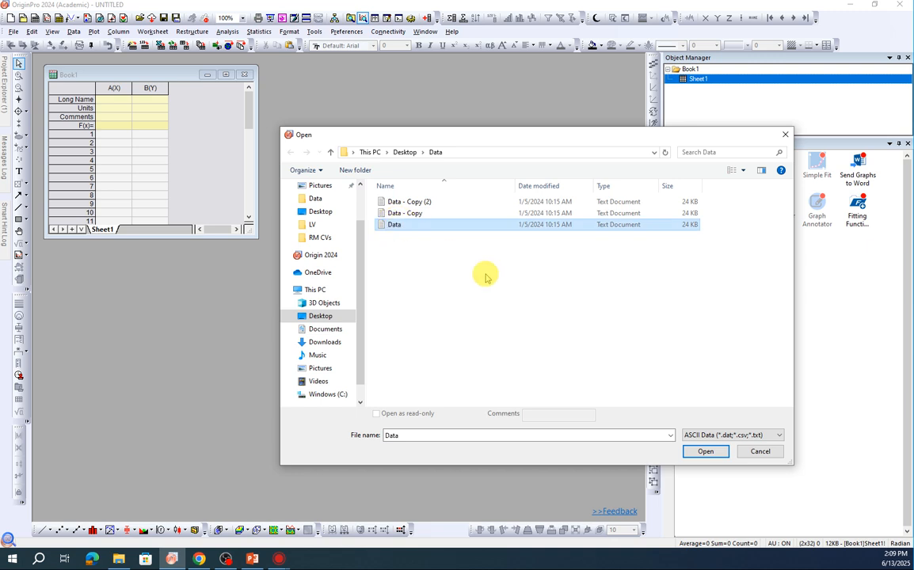
click(704, 451)
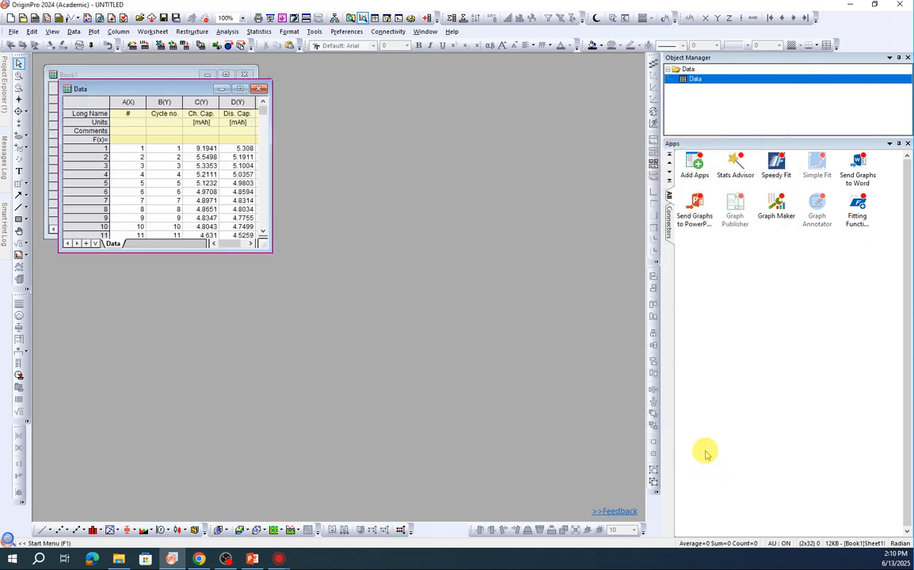
Enlarge the Data workbook, plot Ch. Cap. against column A as a line and symbol graph, and maximize the graph window
drag(267, 251, 457, 382)
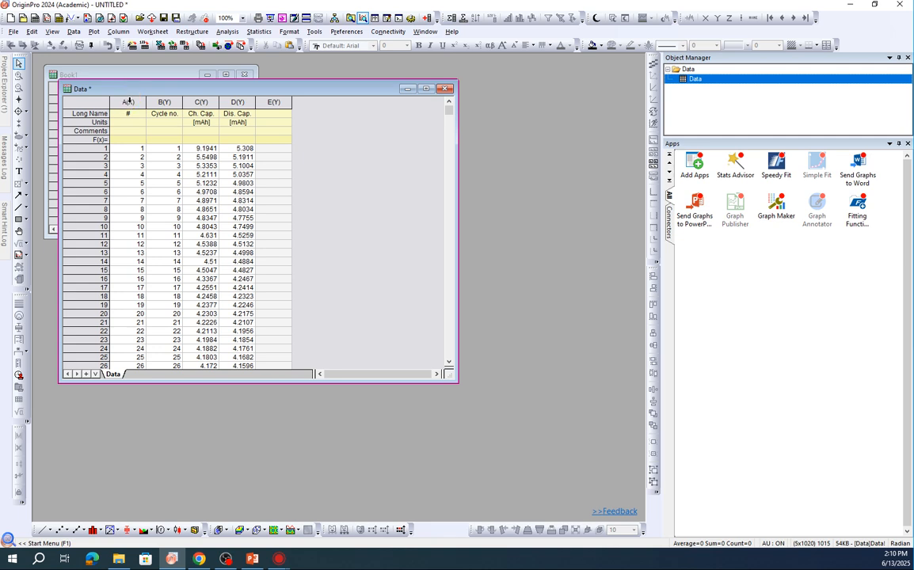
click(129, 101)
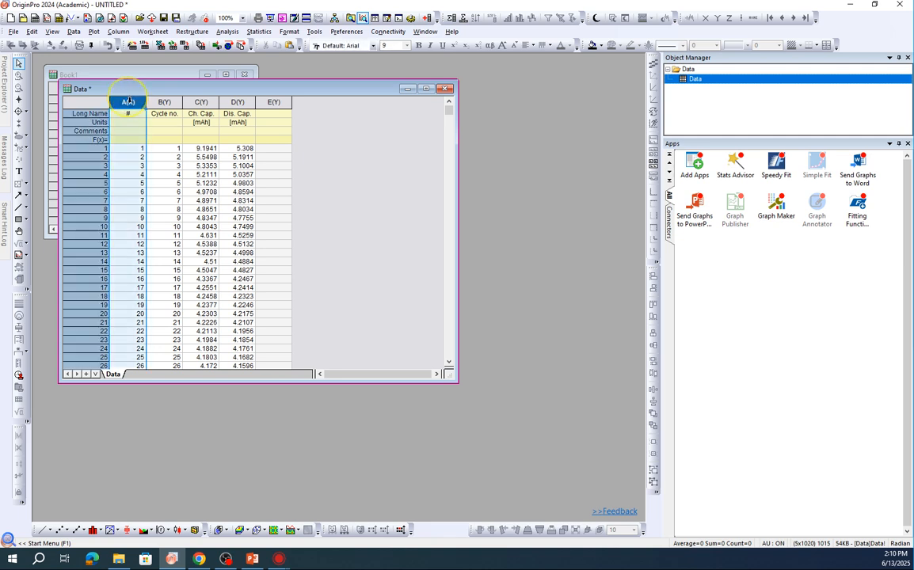
ctrl+click(202, 100)
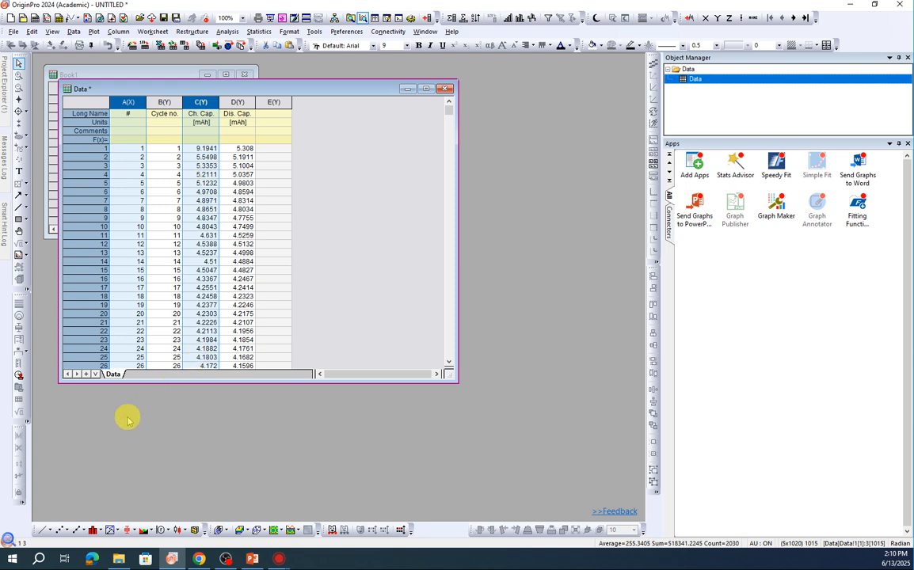
click(77, 529)
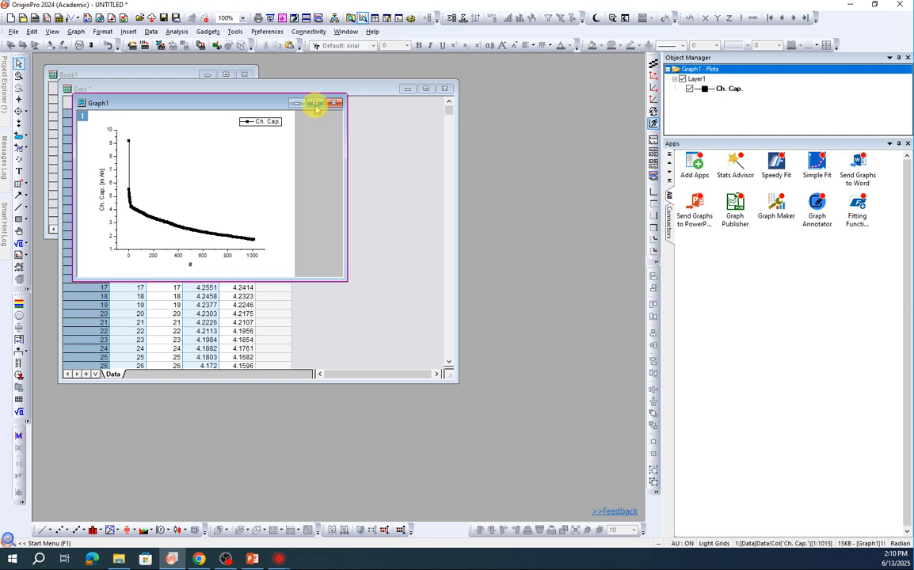
click(315, 104)
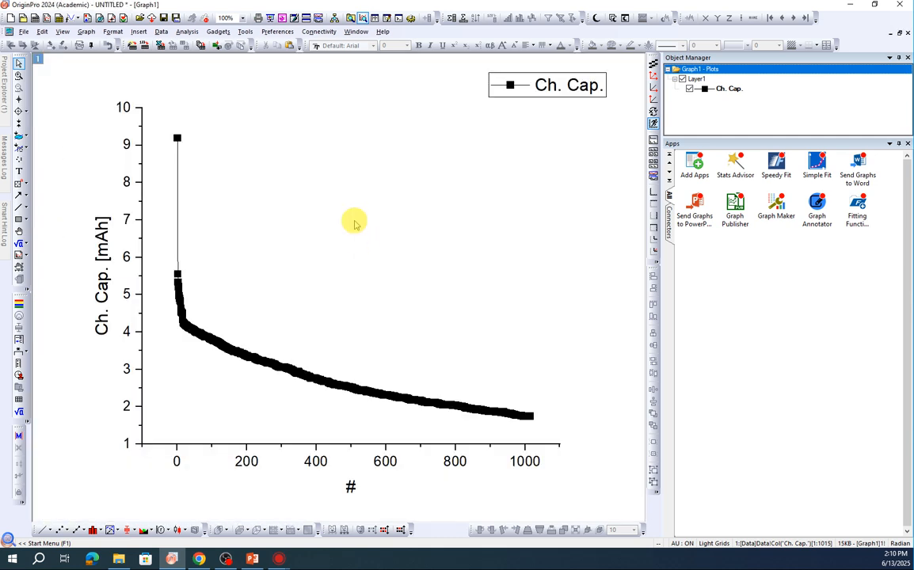
Add a frame around the graph layer and delete the Ch. Cap. legend
click(354, 221)
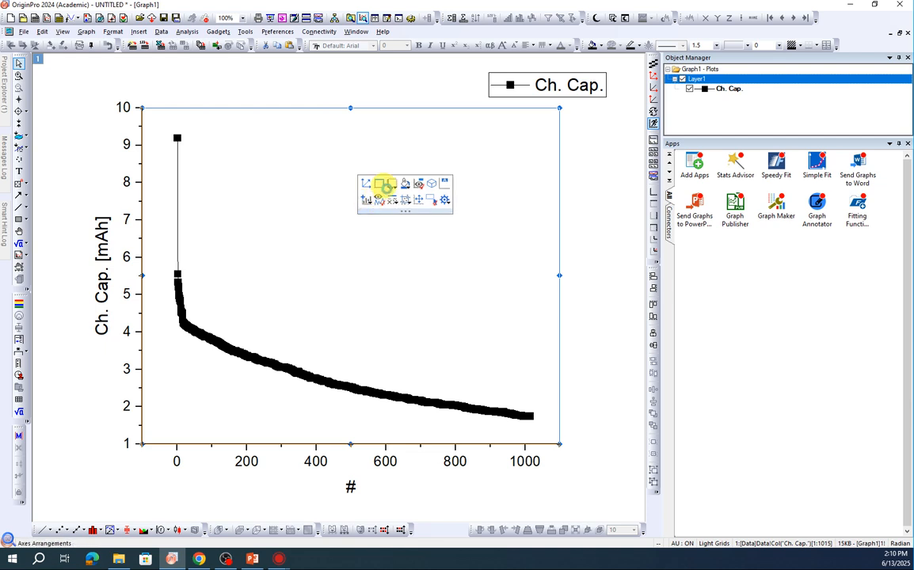
click(543, 216)
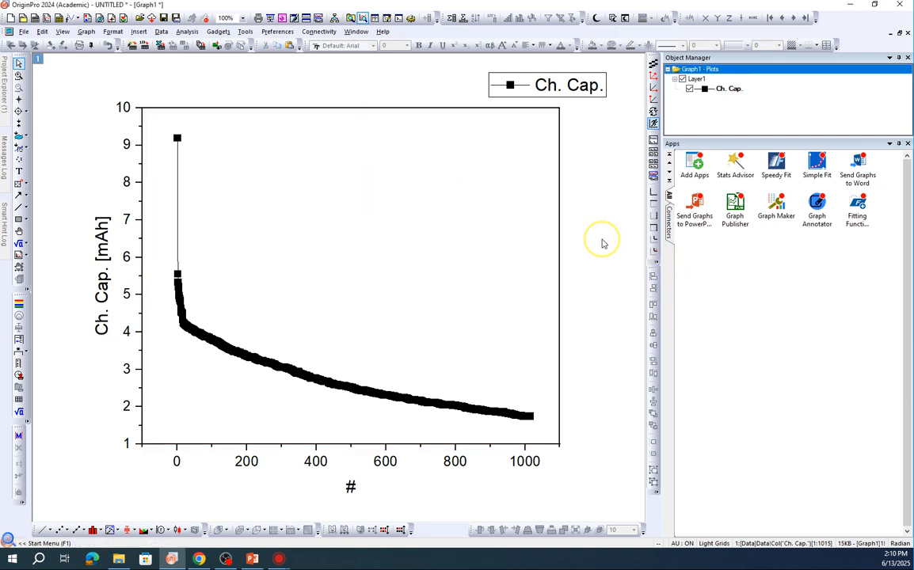
click(579, 96)
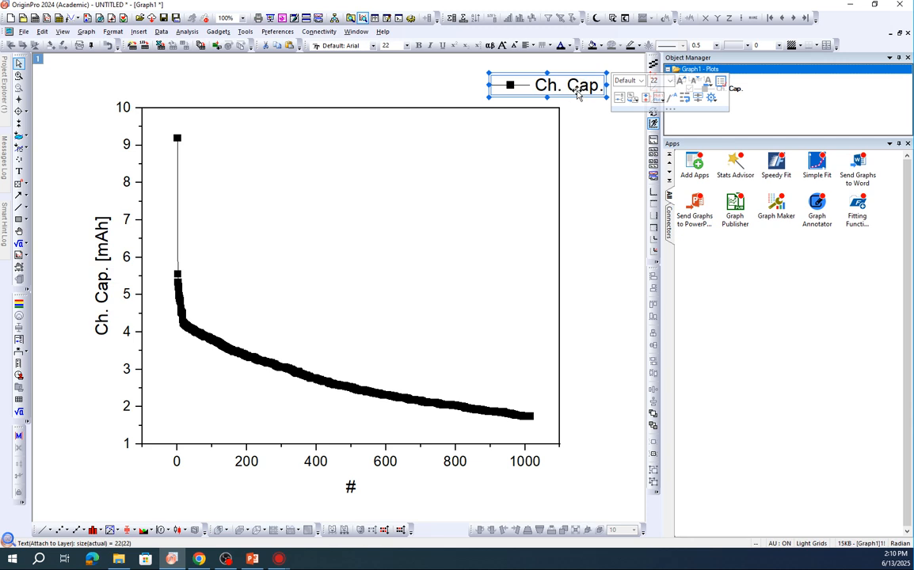
key(Delete)
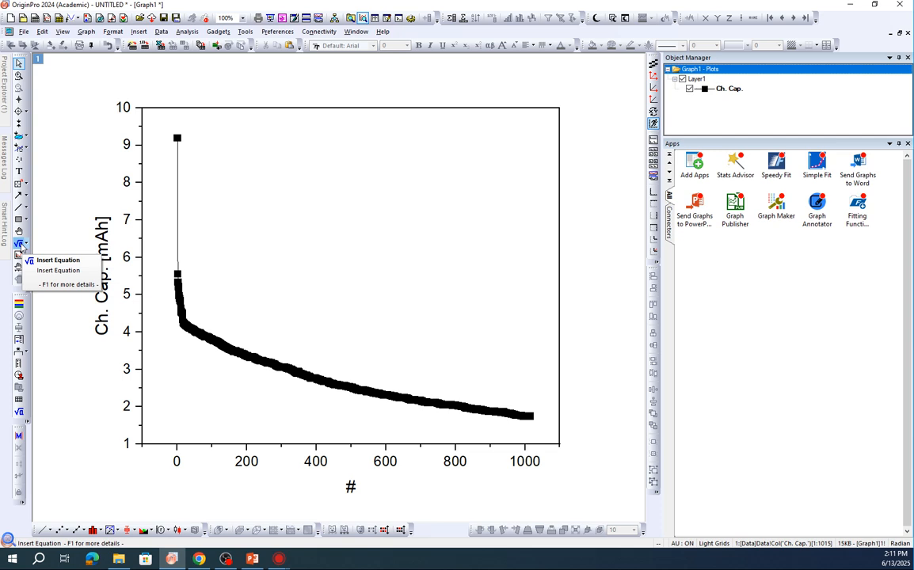
Start a LaTeX equation in the upper part of the plot and load the Circle function from the Implicit category
click(19, 244)
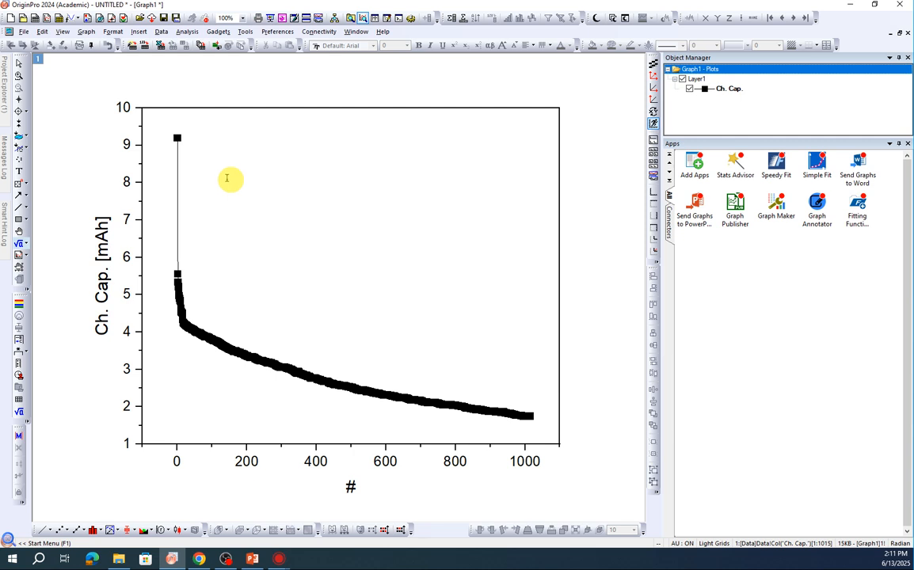
click(226, 179)
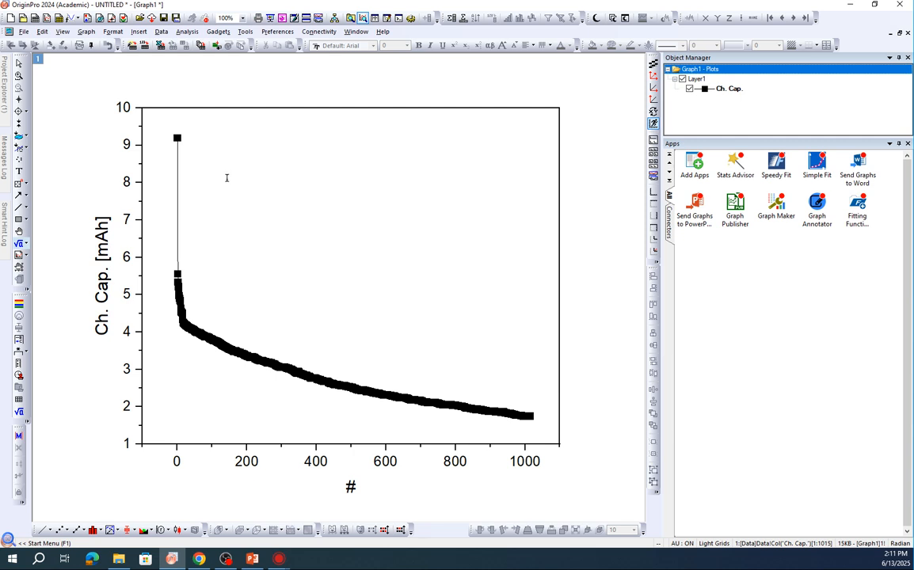
click(227, 178)
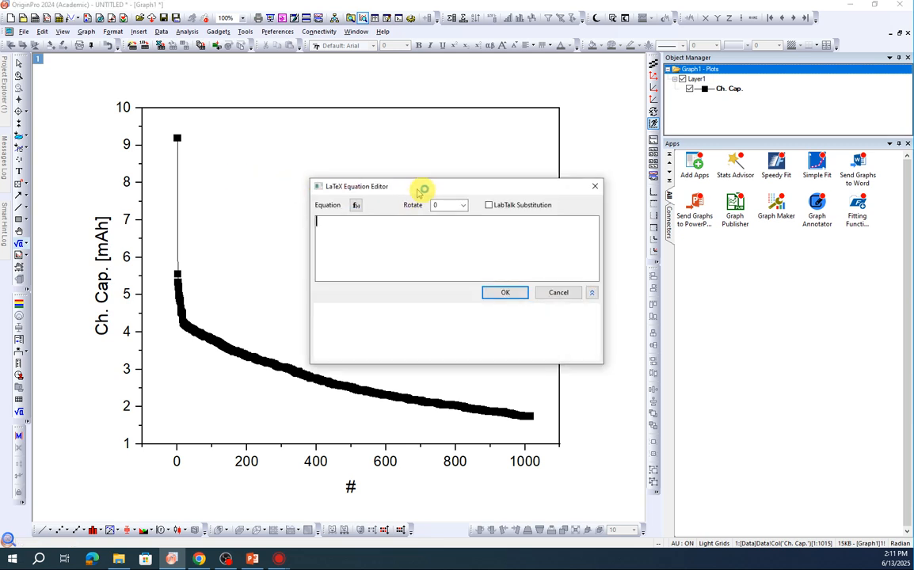
click(357, 208)
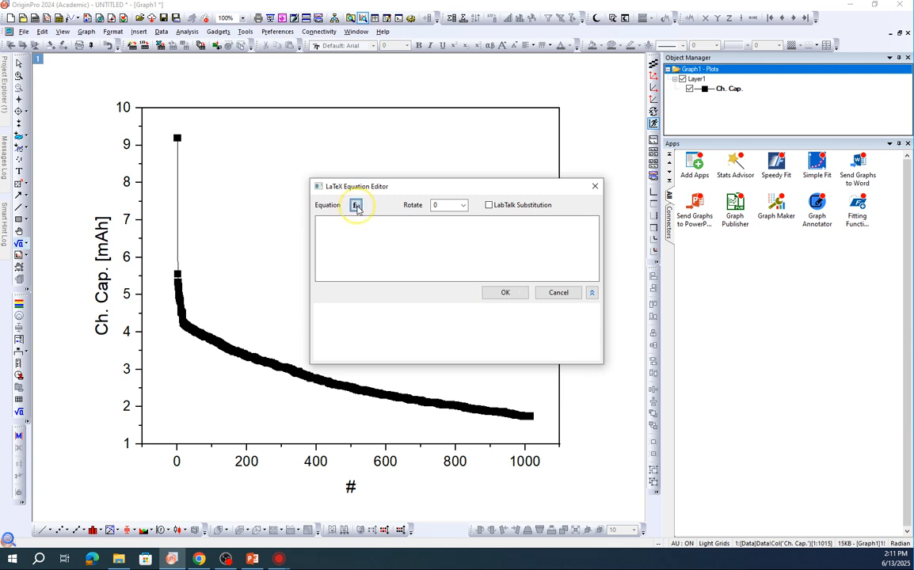
click(357, 206)
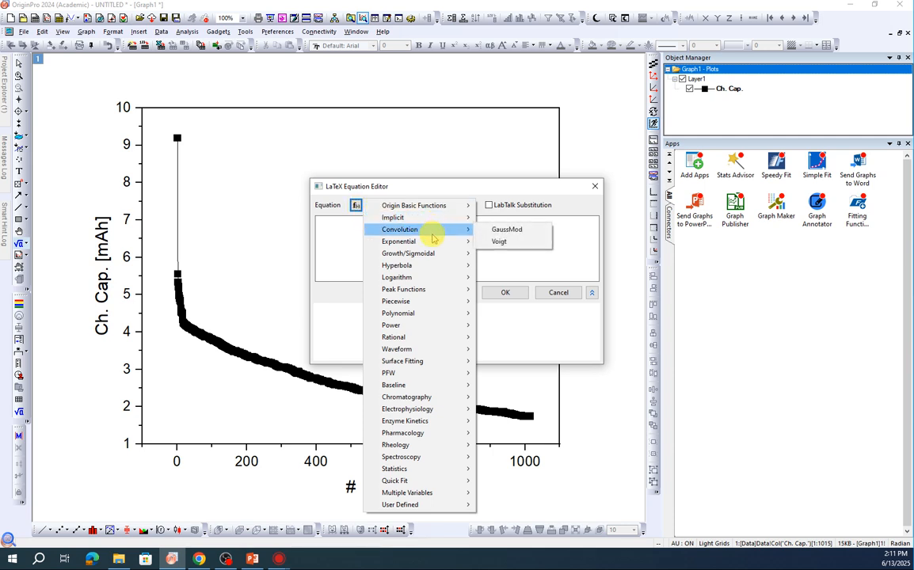
mouse_move(434, 244)
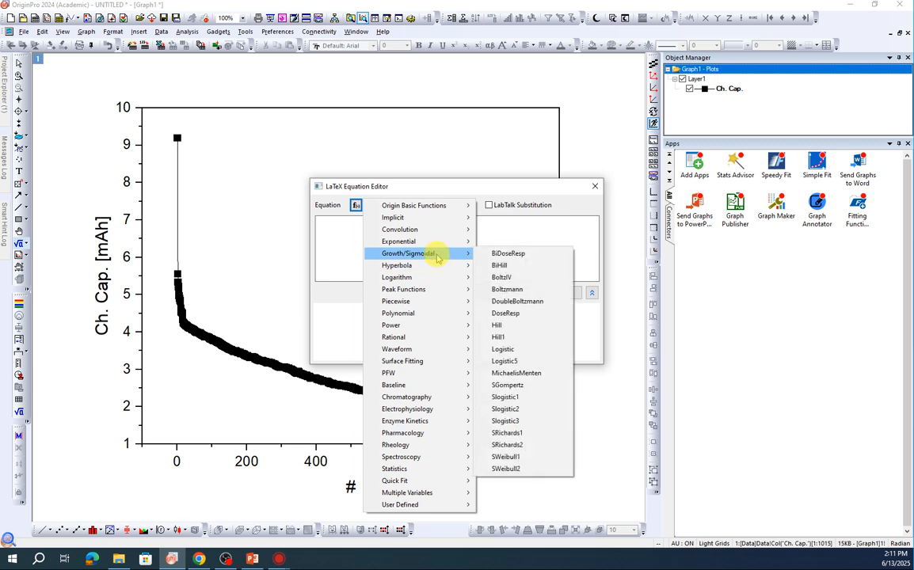
mouse_move(435, 206)
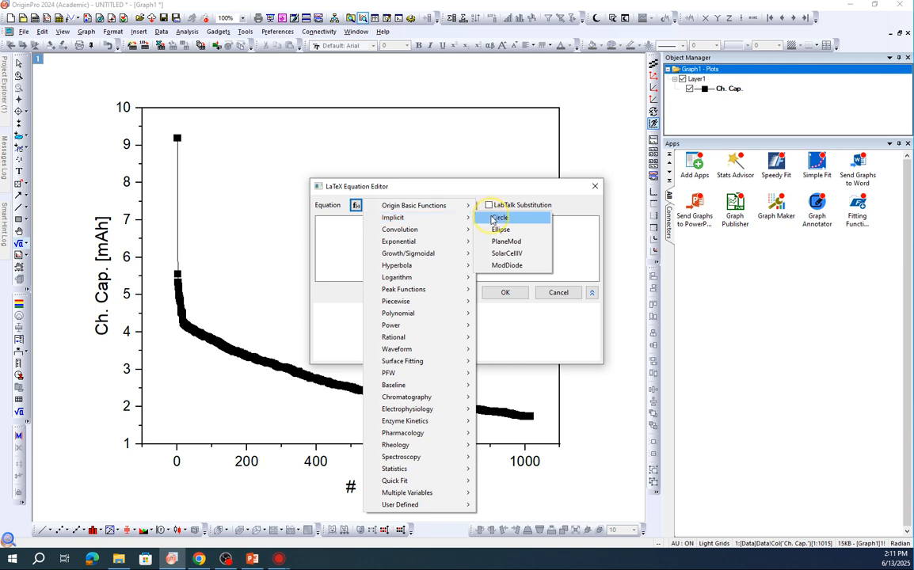
click(493, 219)
click(399, 262)
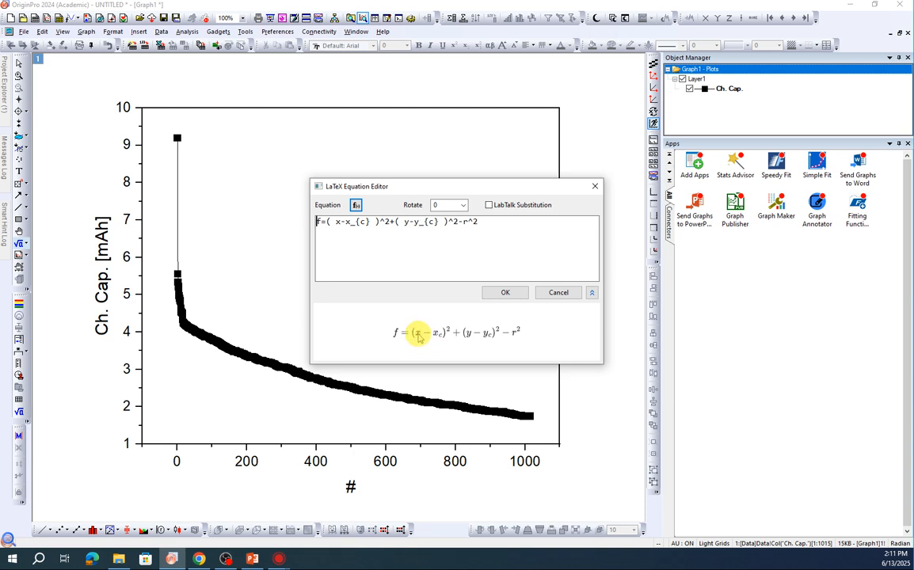
Replace the first x inside the equation's first bracket with a lowercase d
double_click(337, 223)
text(D)
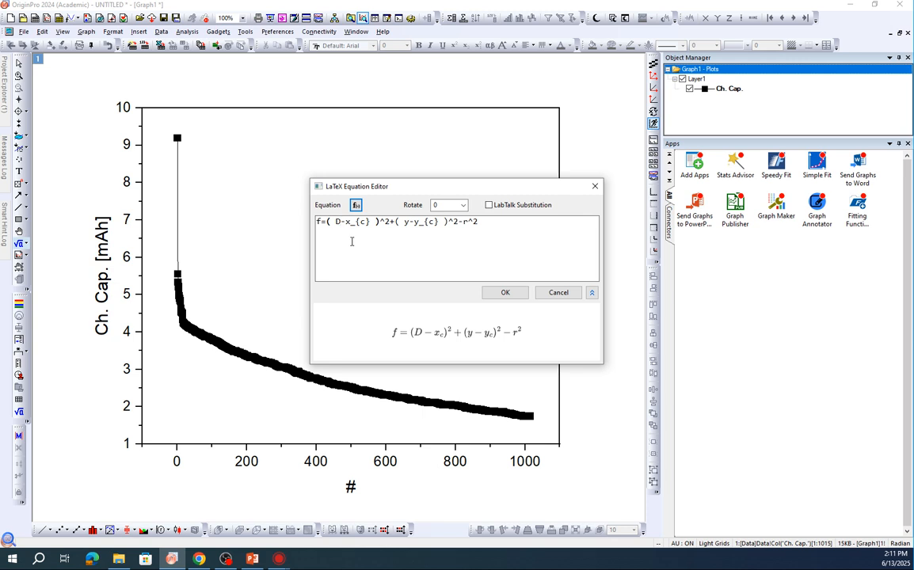
key(BackSpace)
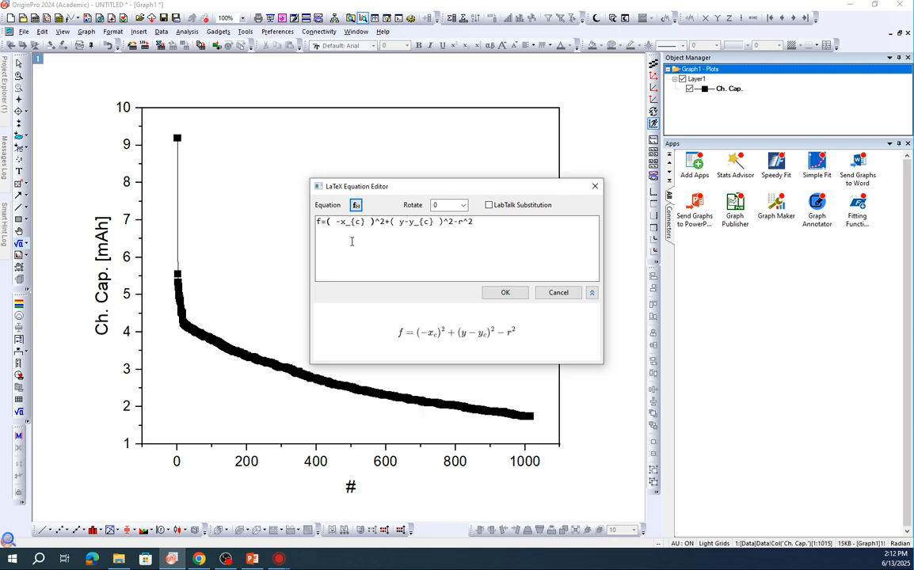
text(d)
click(339, 226)
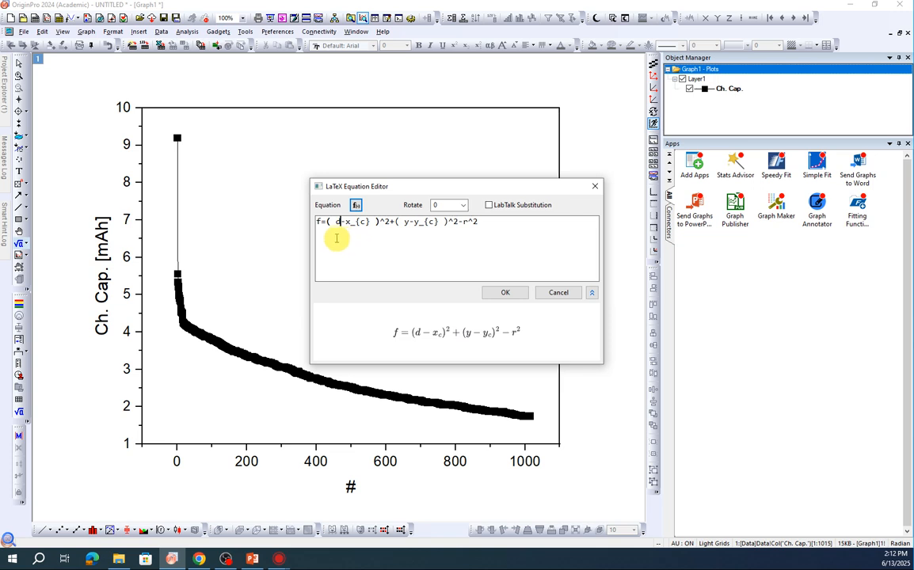
double_click(338, 222)
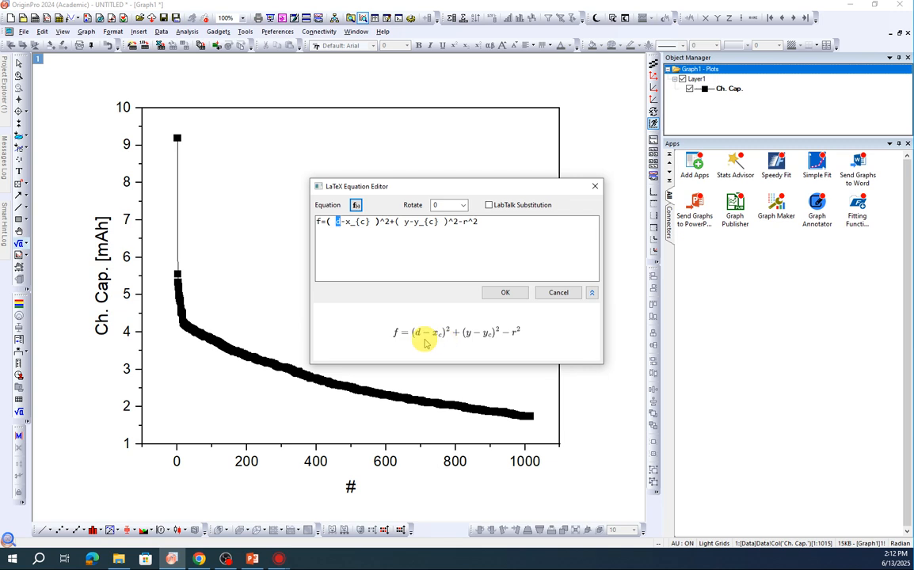
click(433, 243)
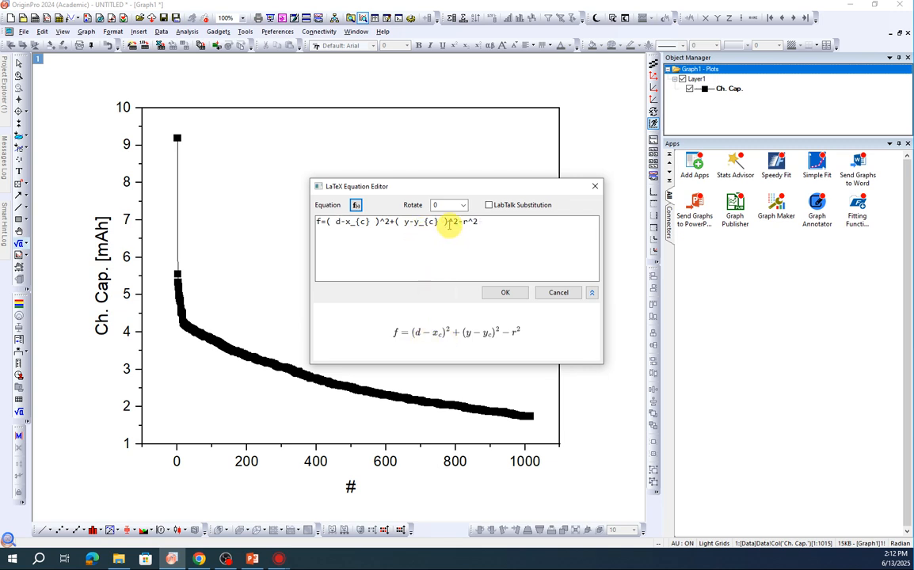
Set the second bracket's exponent to 6 and place the equation on the graph with rotation 0
double_click(455, 222)
text(6)
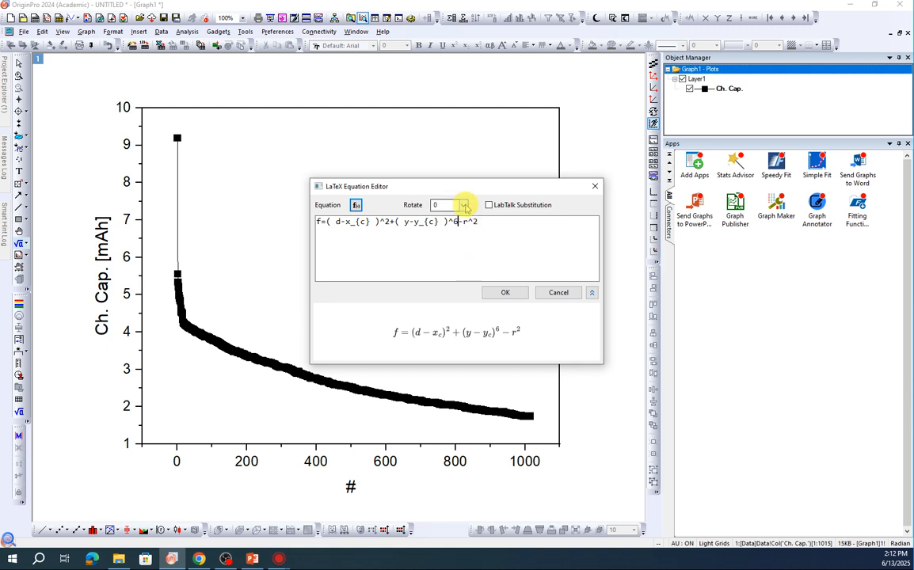
click(464, 206)
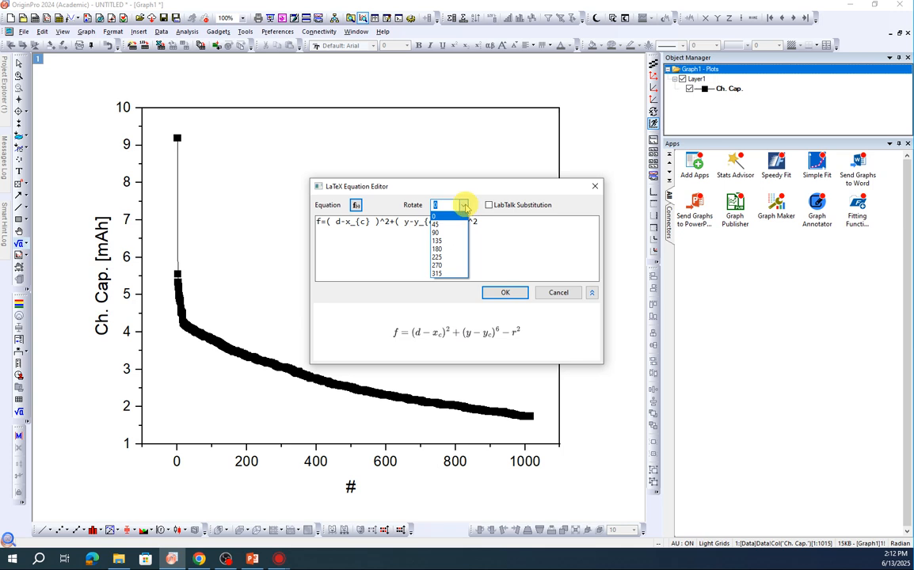
click(505, 229)
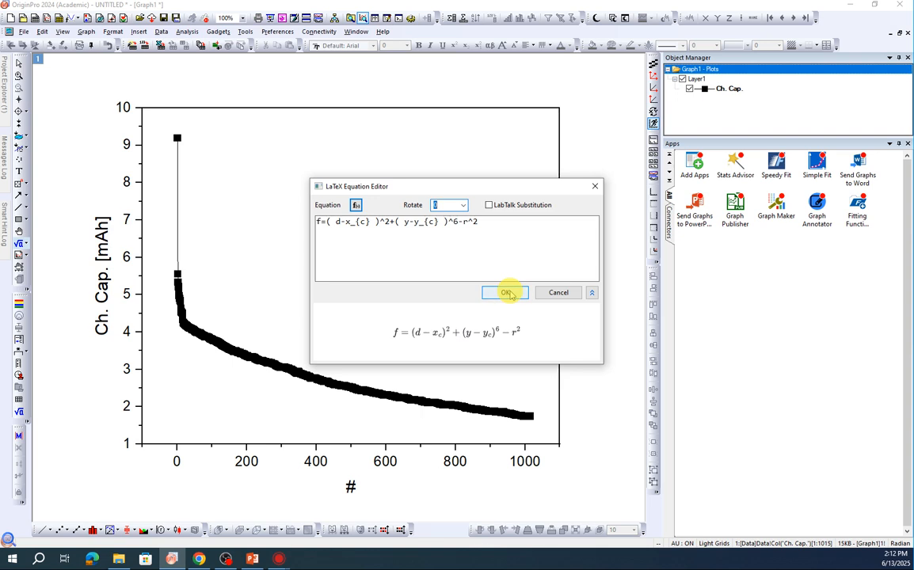
click(507, 293)
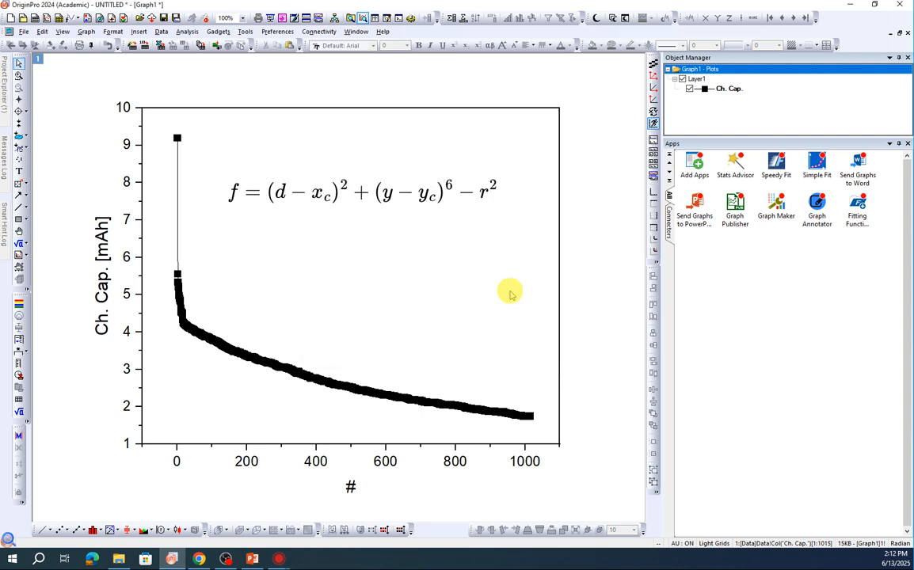
Move the equation up towards the frame's top edge, and back down to around 8 on the y-axis
click(376, 197)
drag(367, 194, 432, 132)
drag(378, 127, 385, 195)
Set the LaTeX equation's rotation to 45 and move it down inside the plot frame, above the data curve
double_click(388, 194)
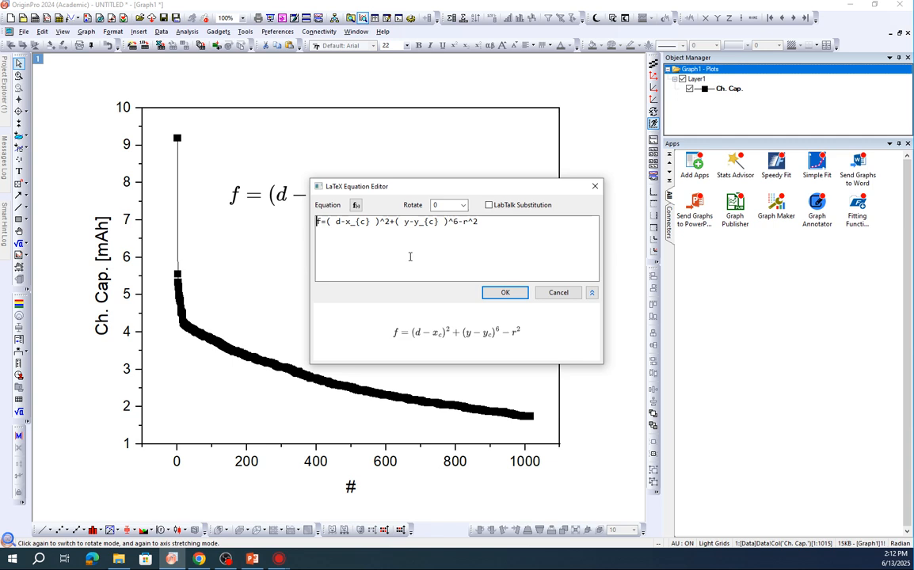
click(464, 206)
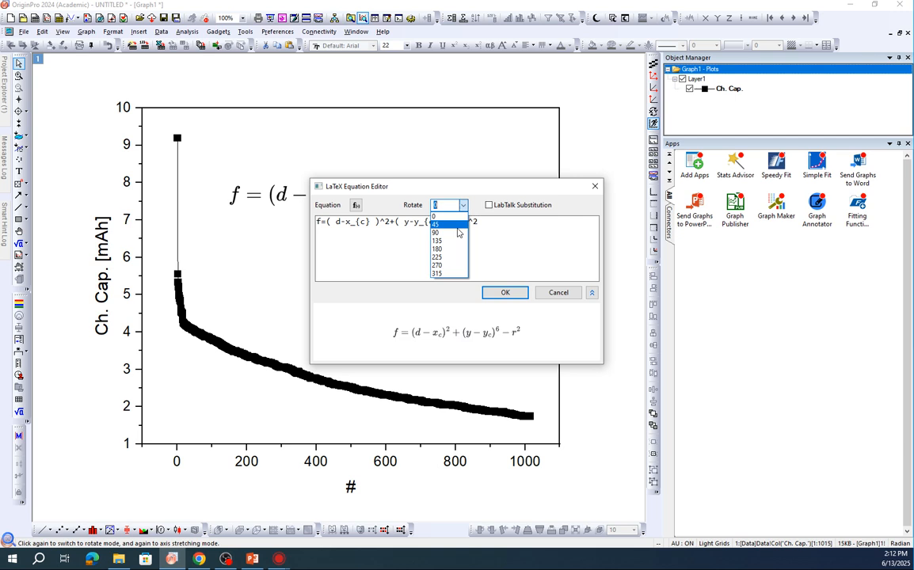
click(454, 225)
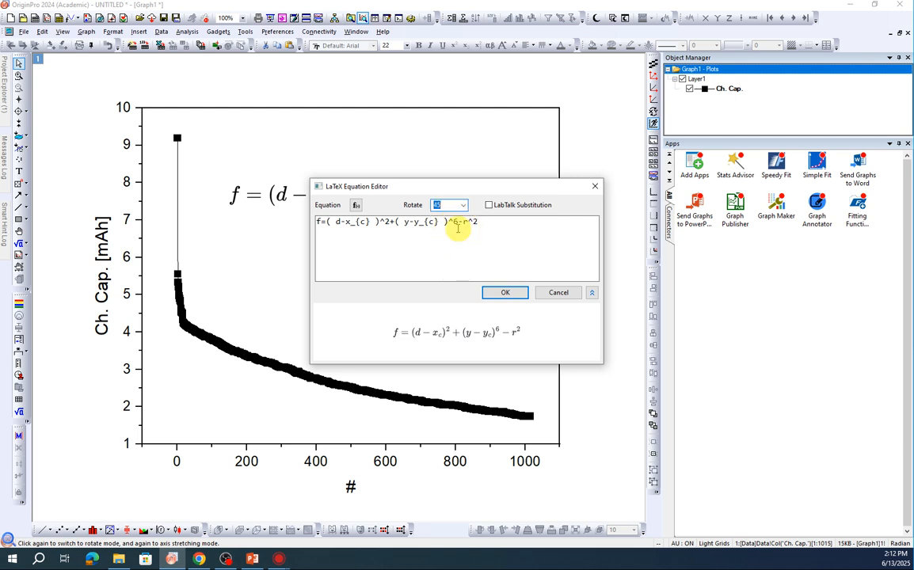
click(490, 294)
click(336, 87)
drag(337, 88, 456, 297)
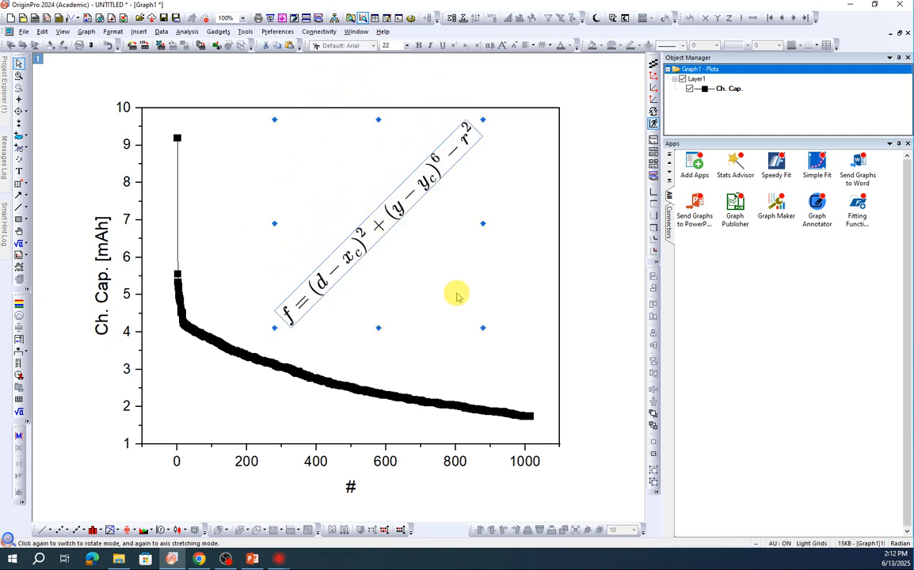
click(507, 262)
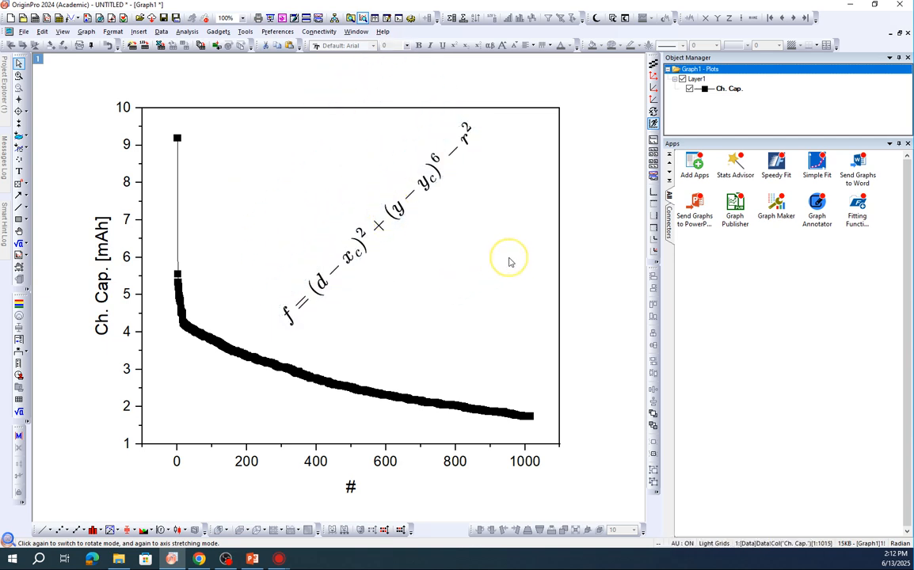
Set the equation's rotation to 90 and place it inside the plot frame near the right edge, around 1000 on the x-axis
double_click(400, 208)
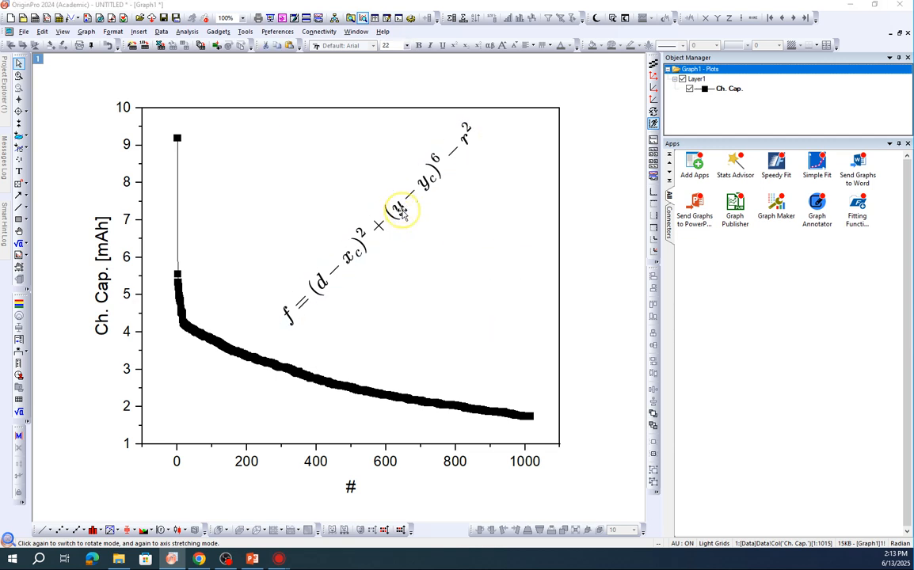
click(465, 206)
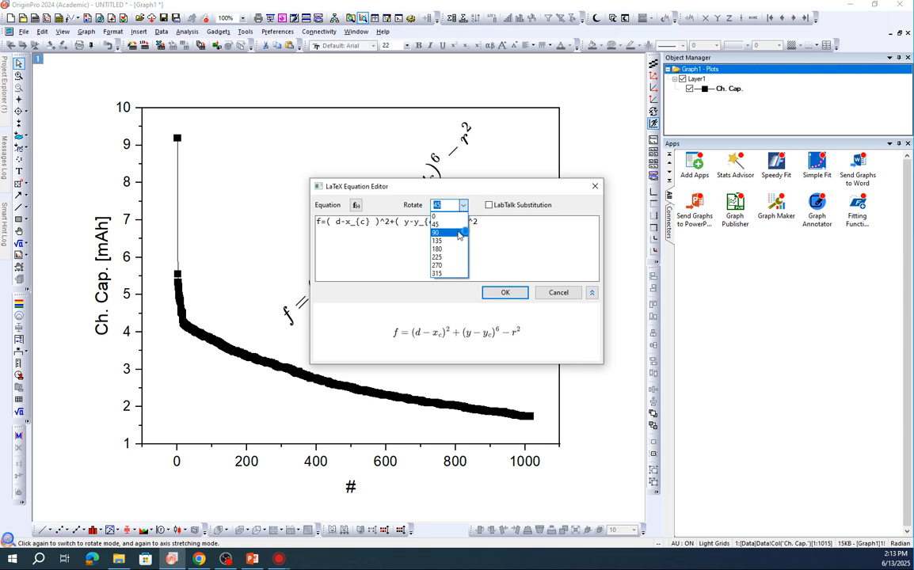
click(458, 231)
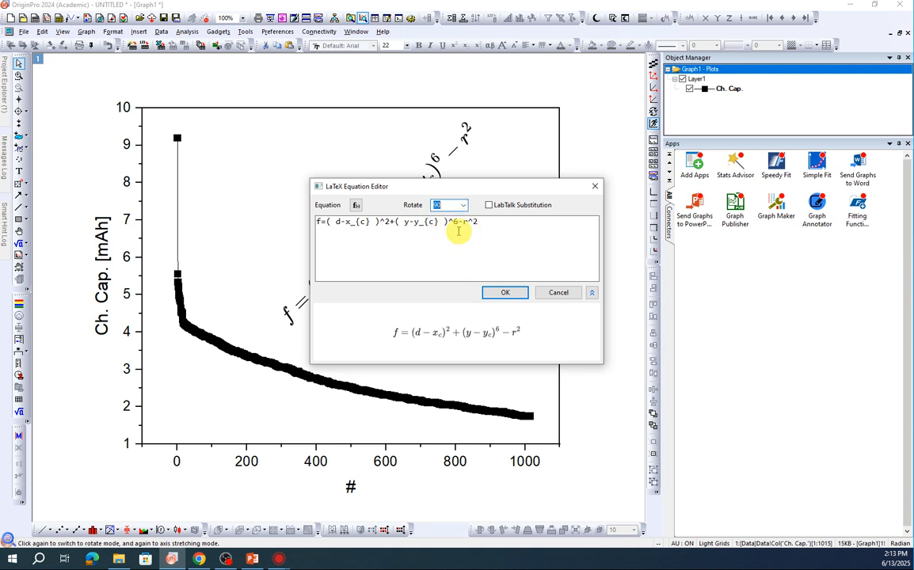
click(505, 293)
drag(296, 189, 532, 255)
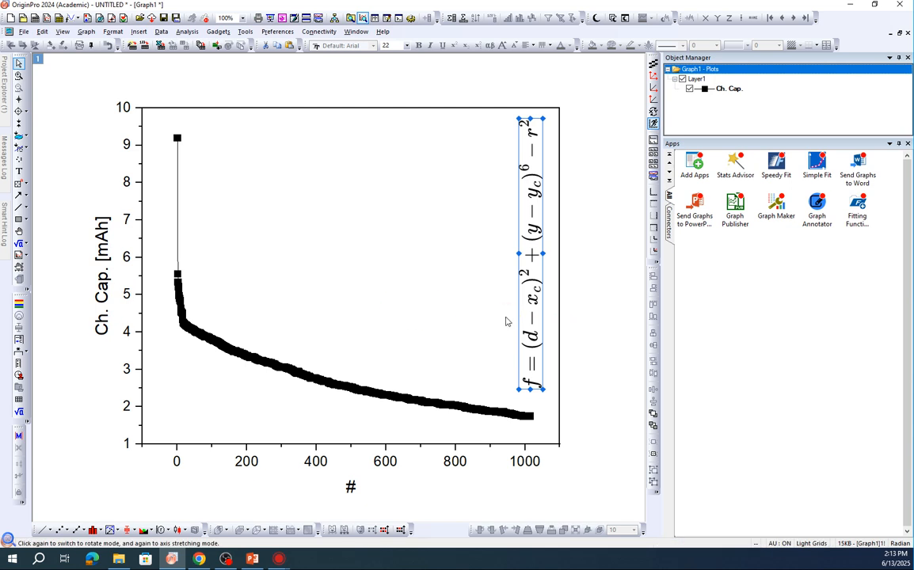
mouse_move(510, 283)
mouse_down()
mouse_move(526, 266)
mouse_move(504, 270)
mouse_move(514, 266)
mouse_up()
click(580, 318)
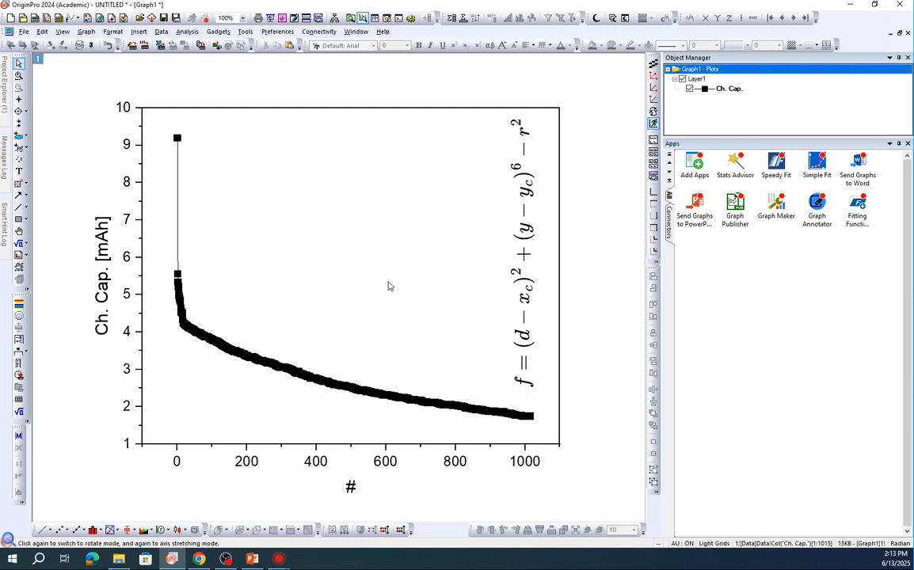
Copy the graph as a PNG image at 300 DPI with a size factor of 100%
right_click(333, 263)
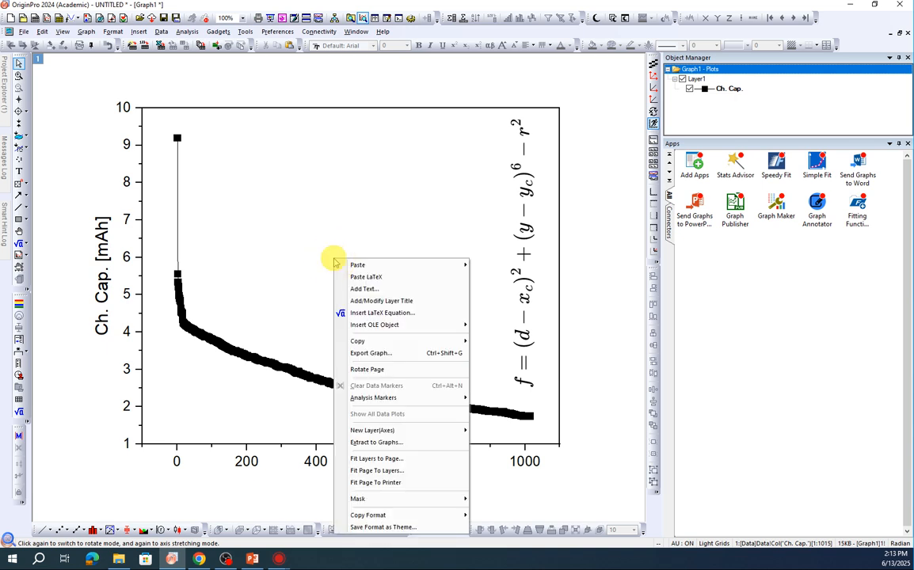
mouse_move(457, 347)
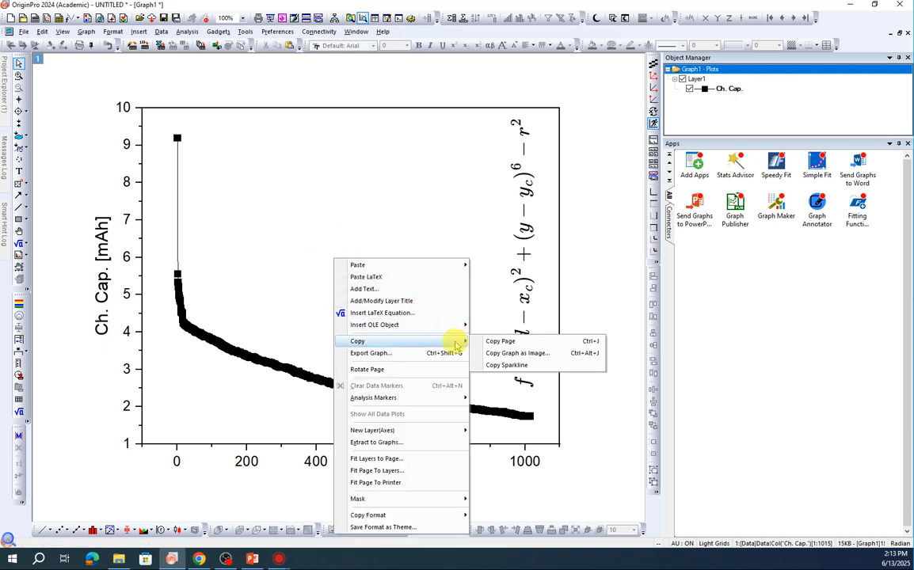
click(513, 354)
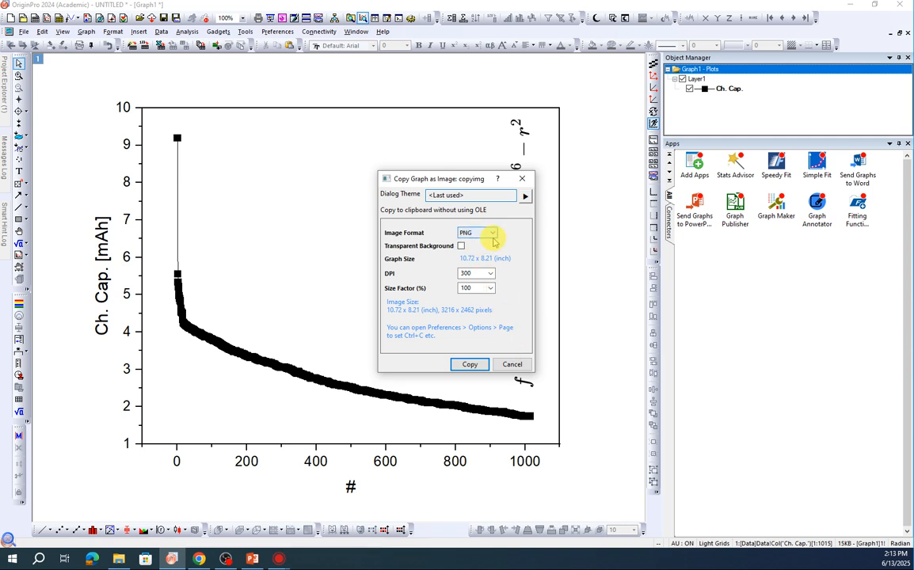
click(479, 366)
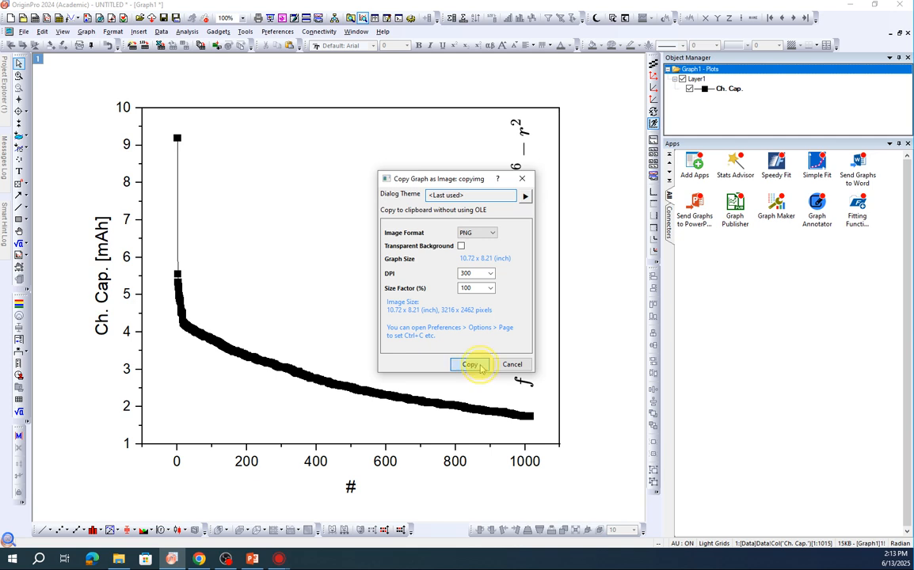
click(472, 353)
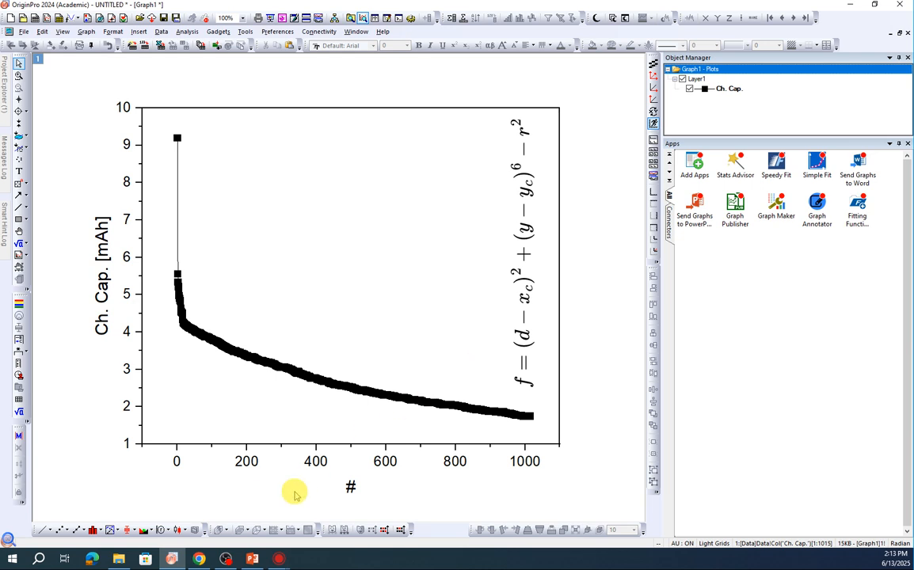
Paste the copied graph image slightly left of centre on the first slide in PowerPoint, and return to OriginPro
click(249, 559)
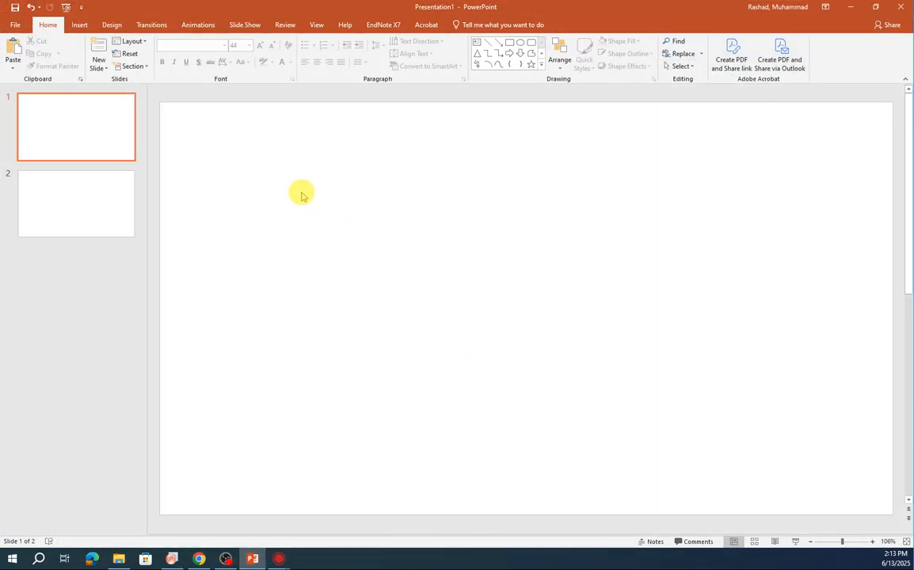
right_click(301, 197)
click(339, 214)
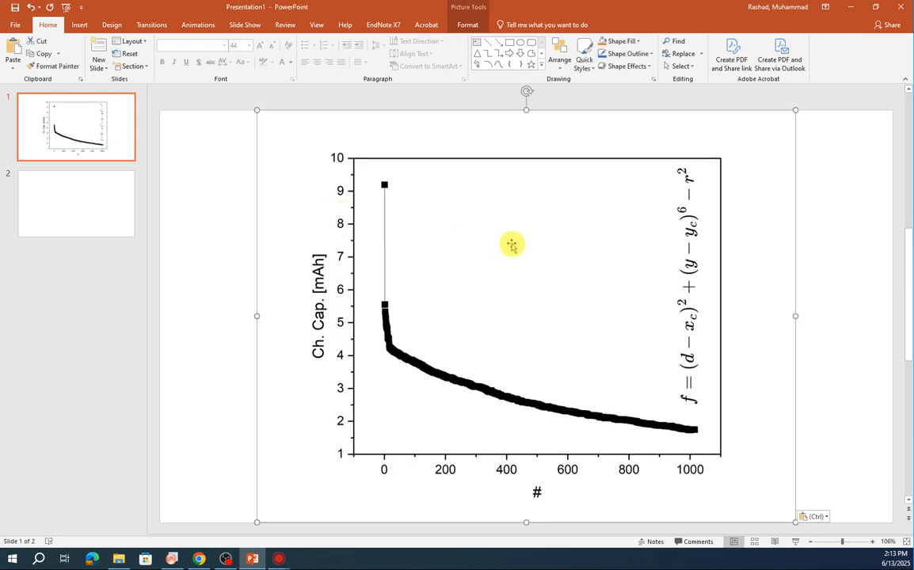
drag(459, 252, 479, 244)
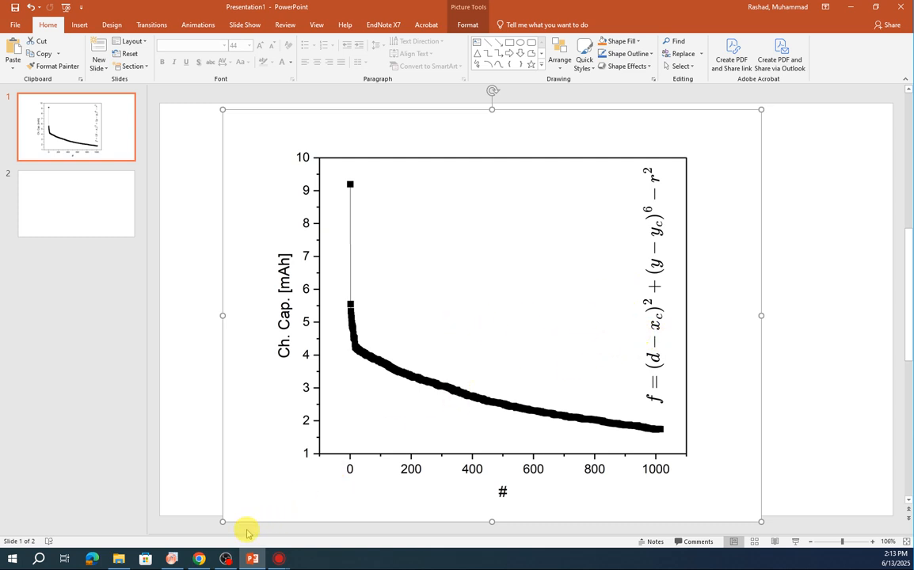
click(172, 559)
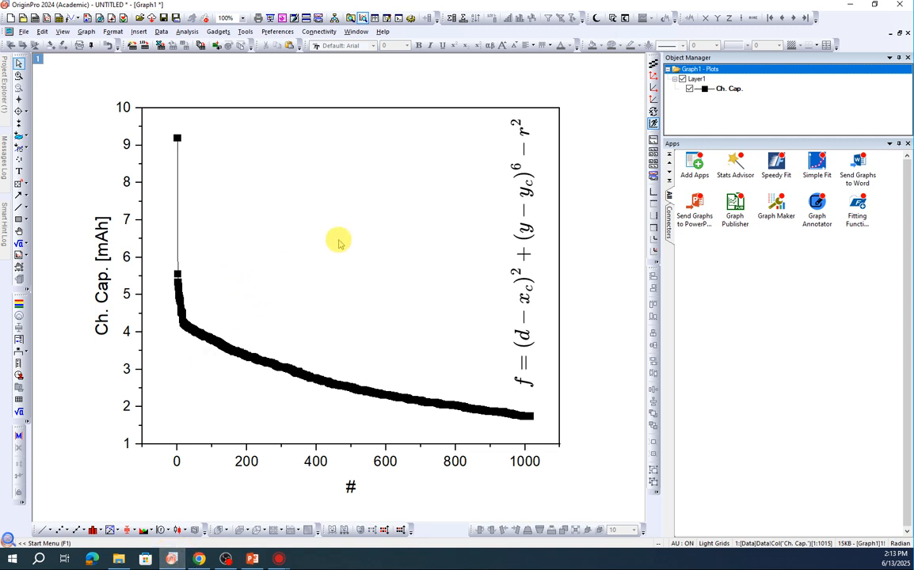